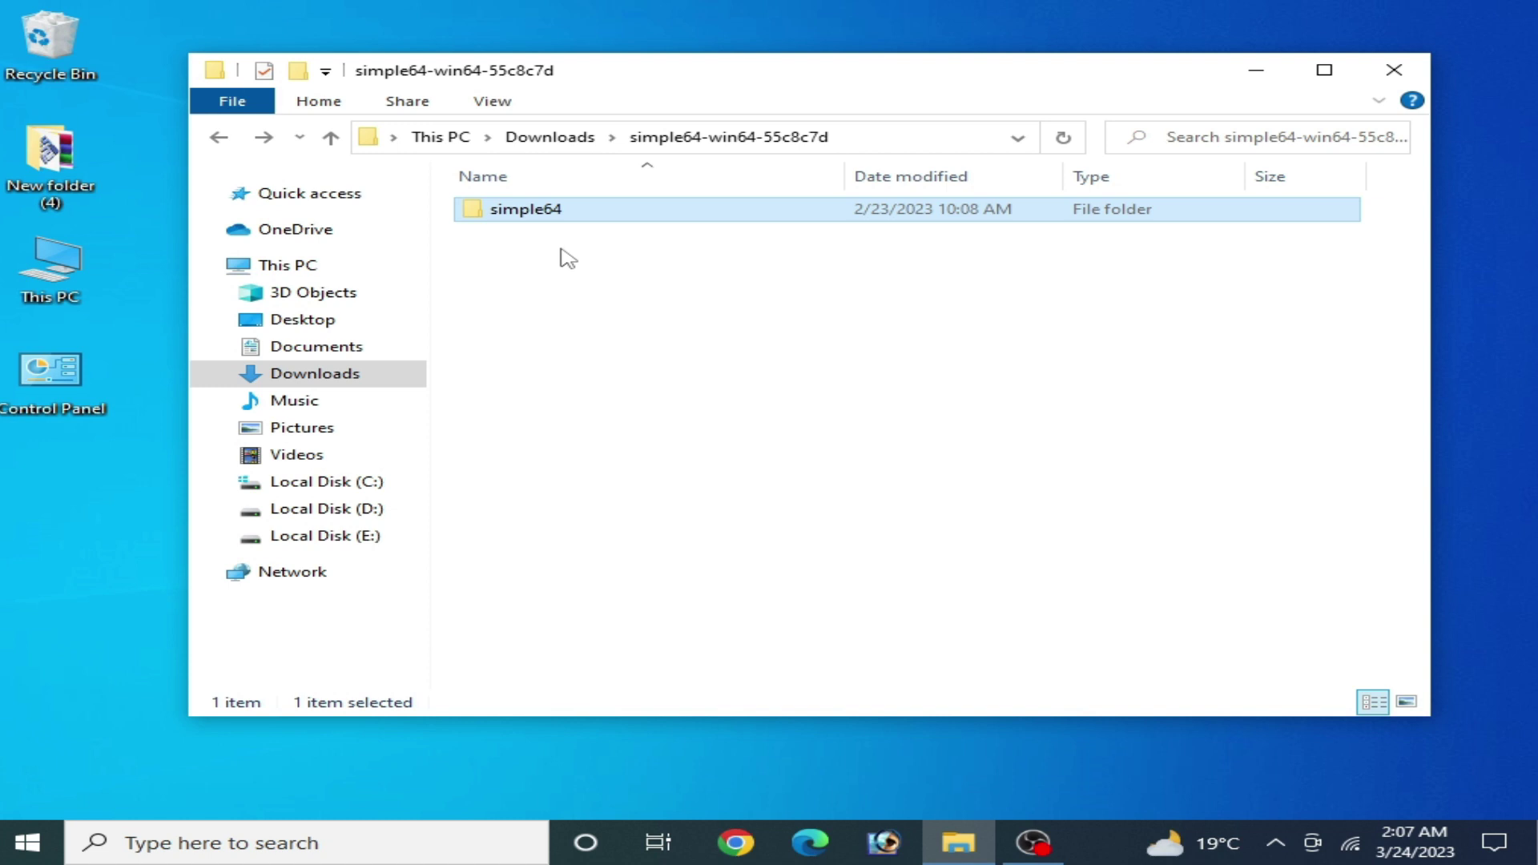
# - Open the simple64 folder and select the simple64-gui program
pyautogui.doubleClick(545, 220)
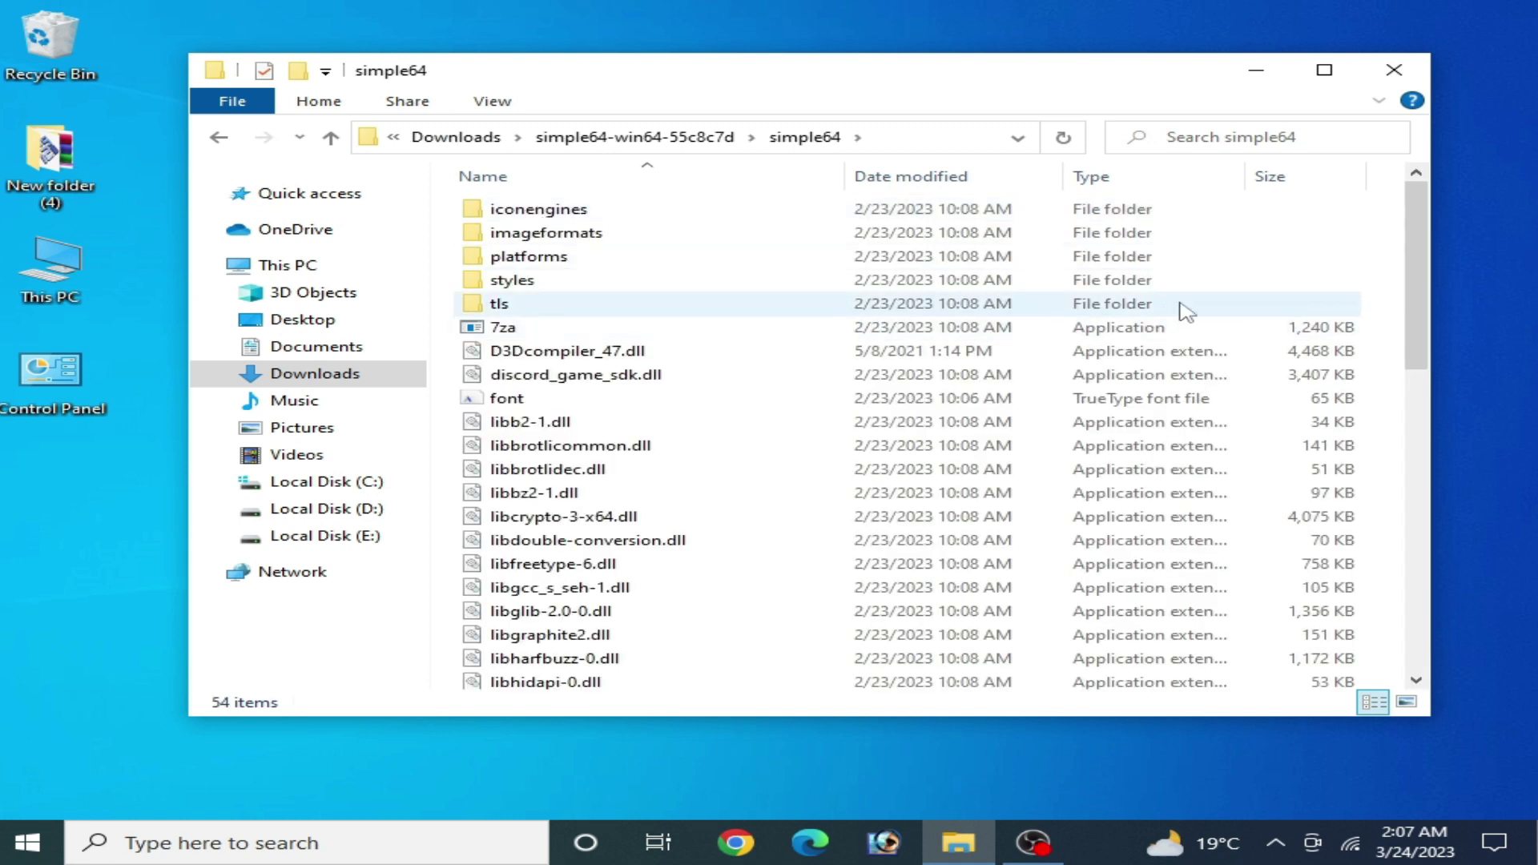
pyautogui.moveTo(1411, 250); pyautogui.dragTo(1409, 541)
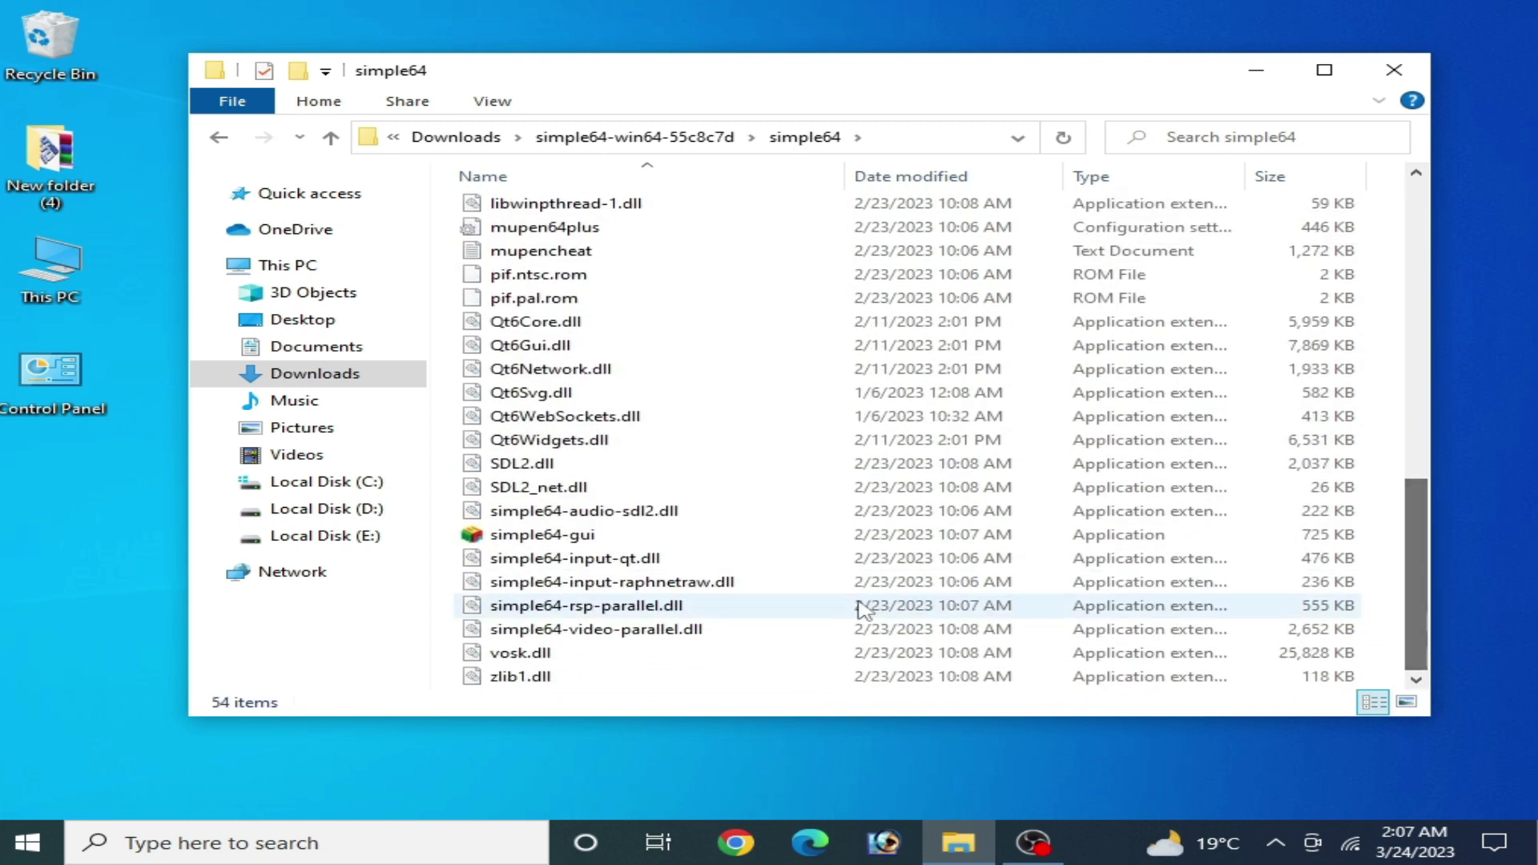
pyautogui.click(570, 538)
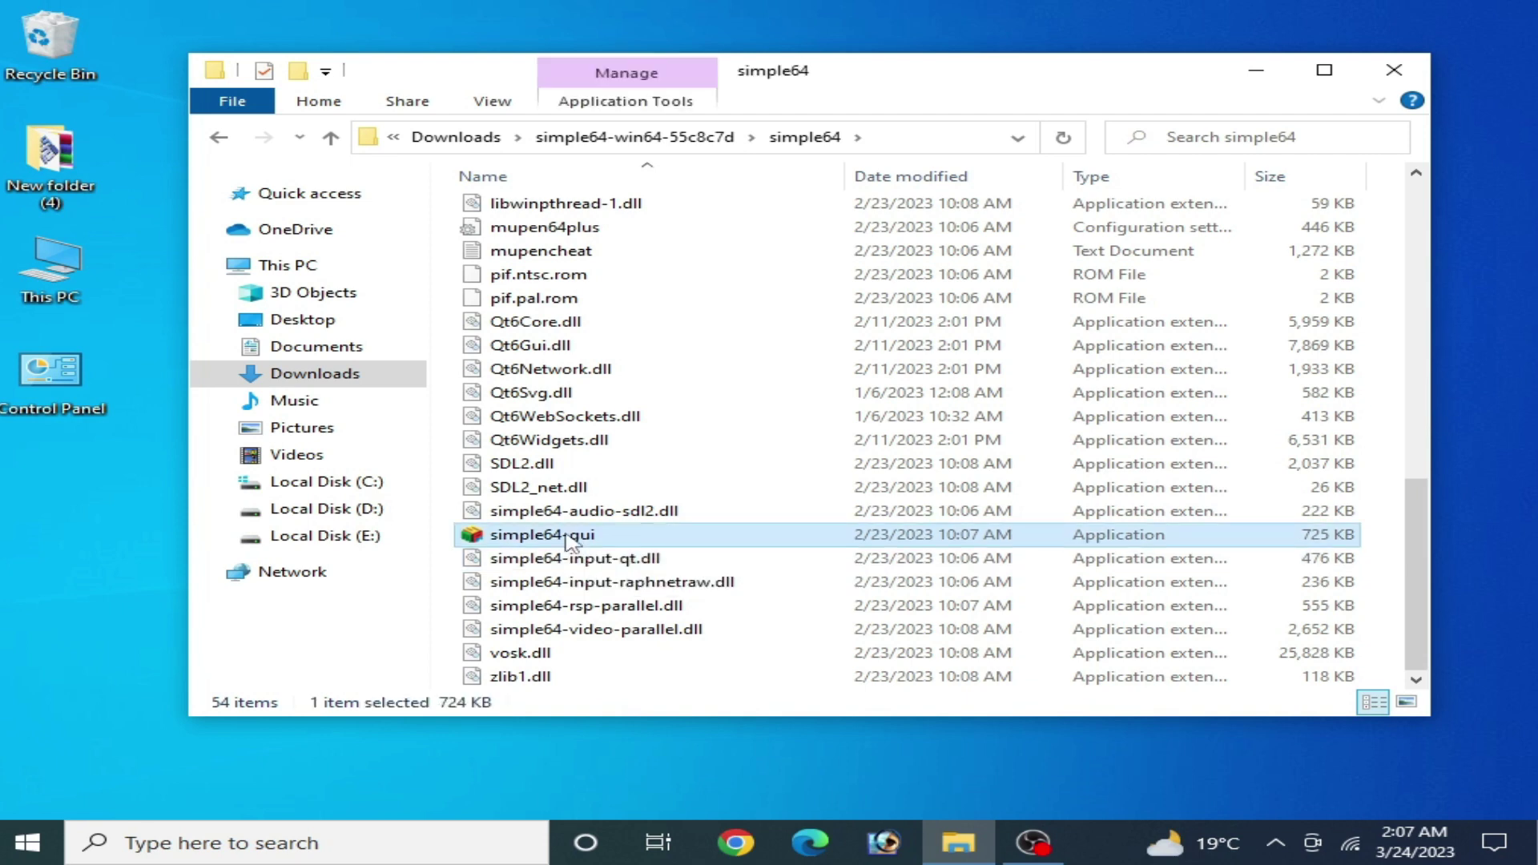
# - Try launching simple64-gui three times; no program window appears
pyautogui.rightClick(571, 538)
pyautogui.click(617, 193)
pyautogui.rightClick(584, 545)
pyautogui.click(704, 194)
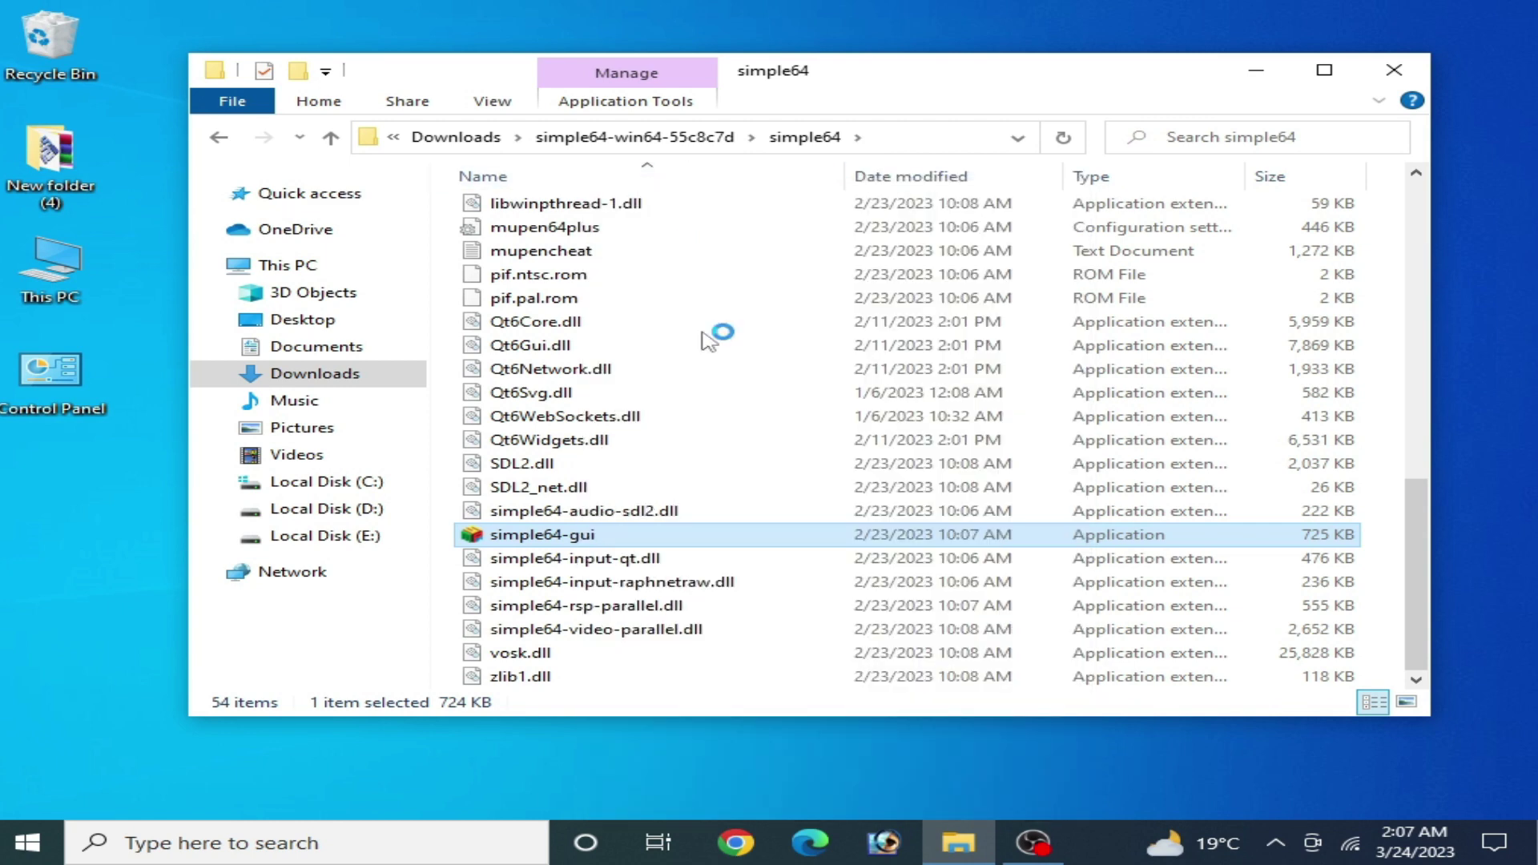
pyautogui.rightClick(572, 547)
pyautogui.click(661, 194)
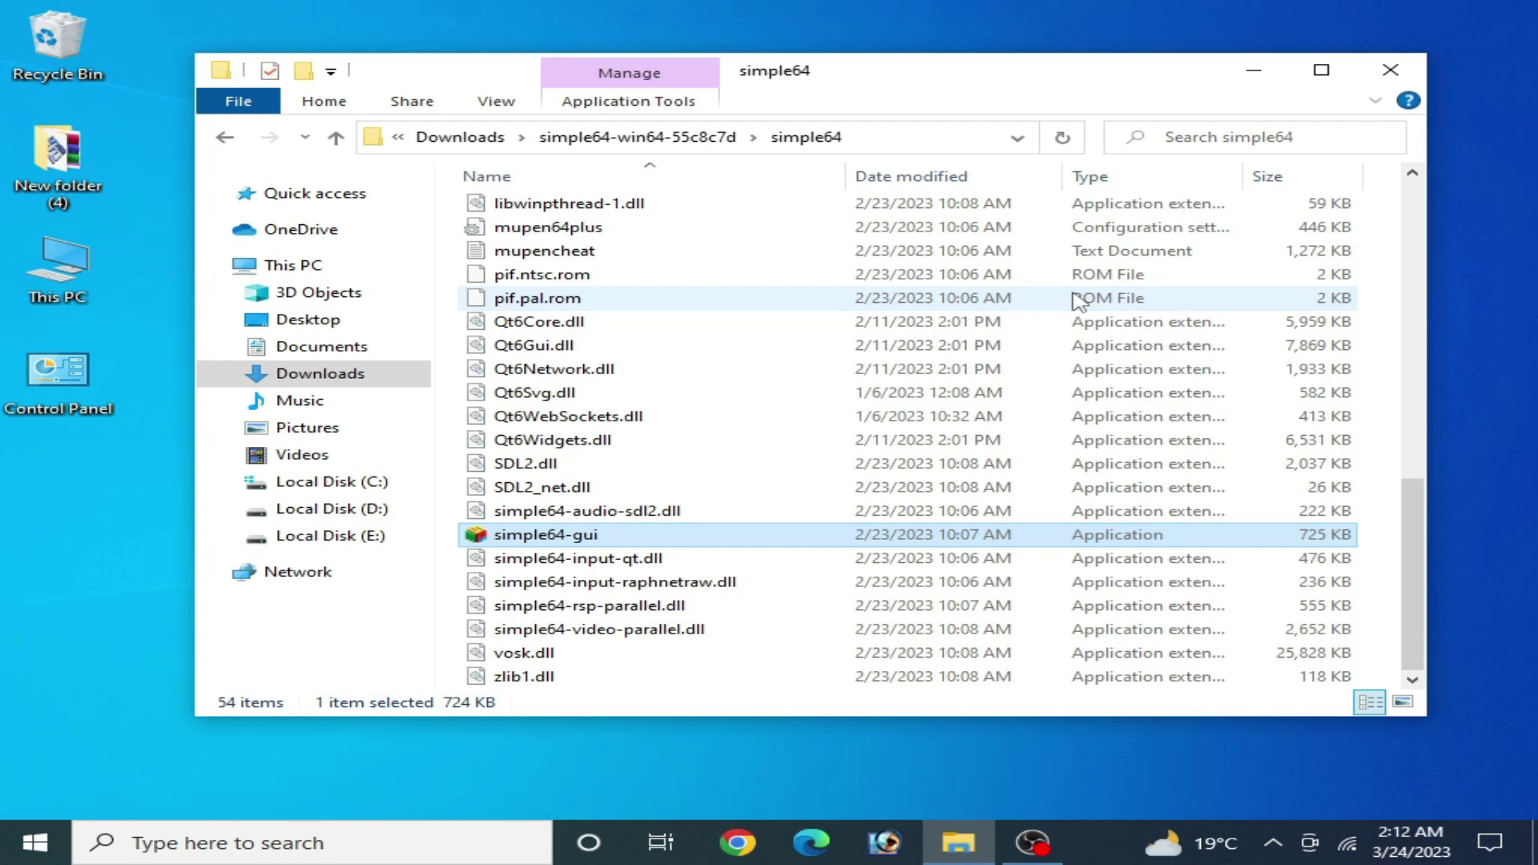
# - Close the simple64 window, extract cpu-z to cpu-z_2.03-en, and run cpuz_x64 from it
pyautogui.moveTo(929, 86)
pyautogui.mouseDown()
pyautogui.moveTo(925, 121)
pyautogui.moveTo(879, 166)
pyautogui.mouseUp()
pyautogui.click(1330, 146)
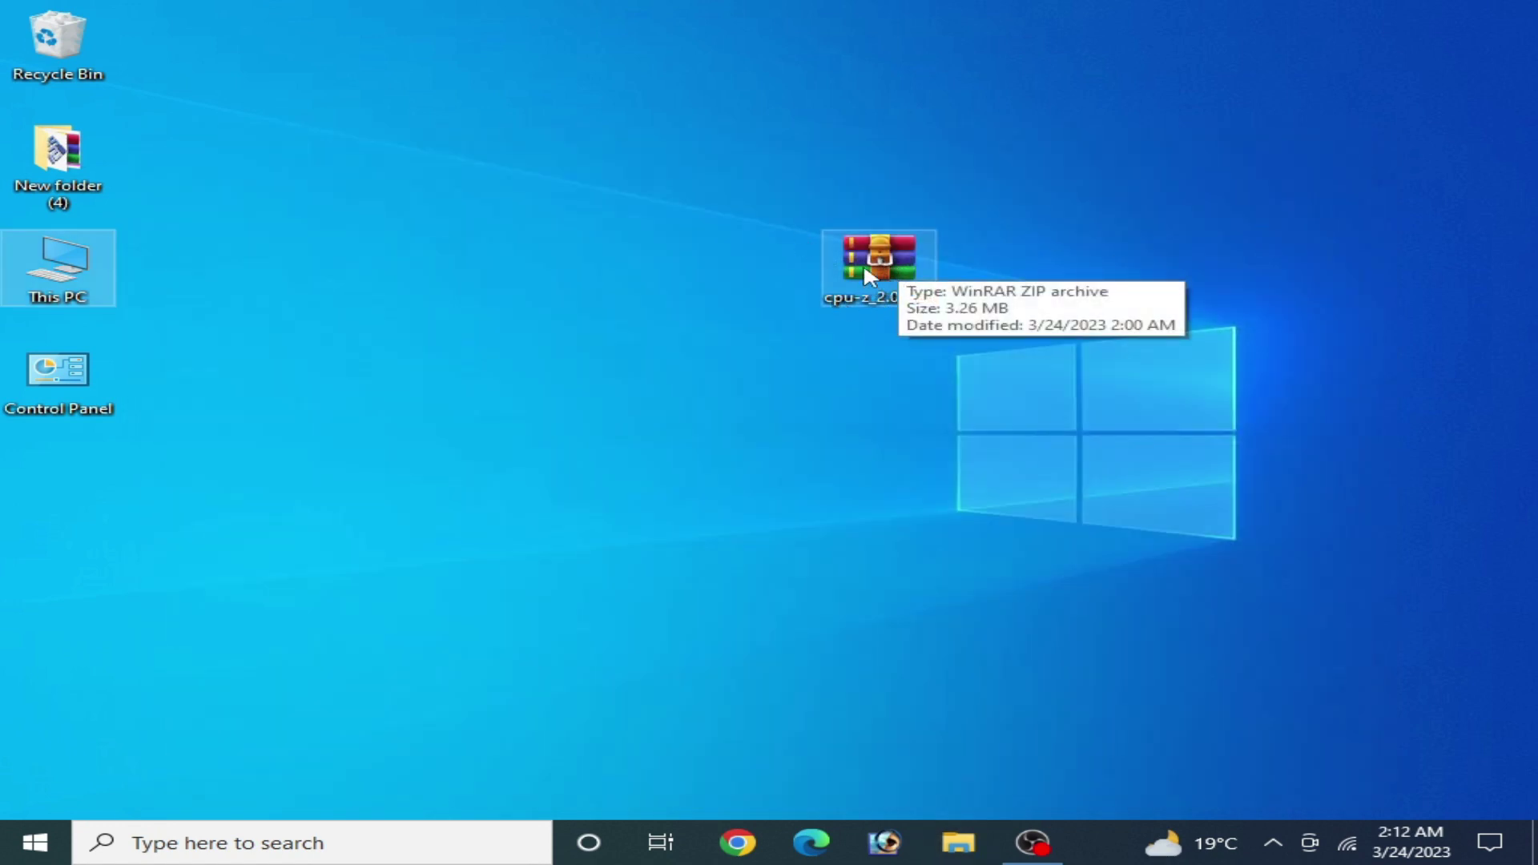
pyautogui.rightClick(864, 269)
pyautogui.click(921, 398)
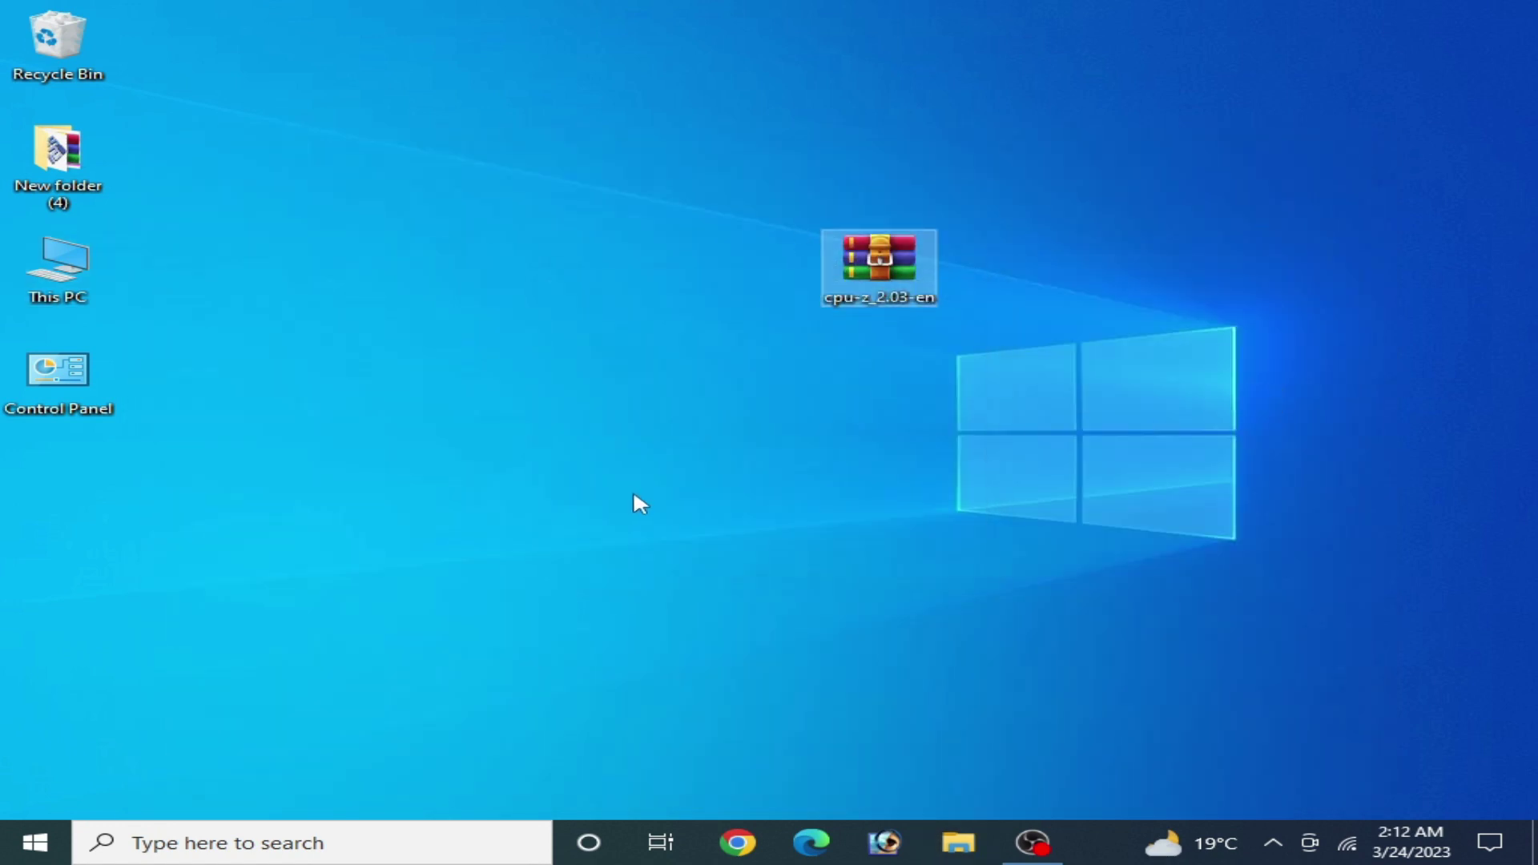
pyautogui.doubleClick(58, 484)
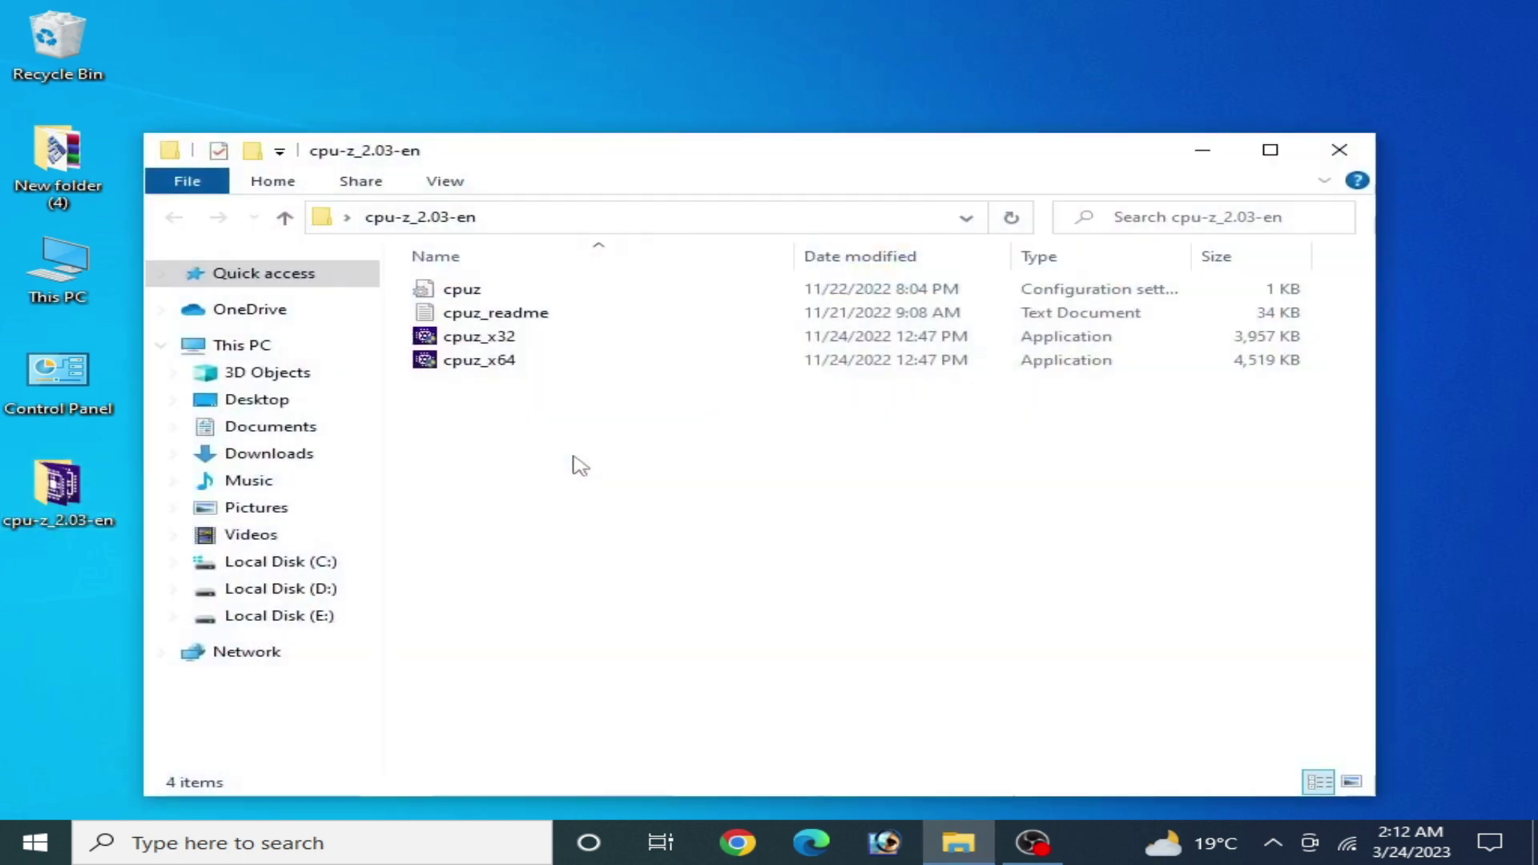
pyautogui.doubleClick(479, 359)
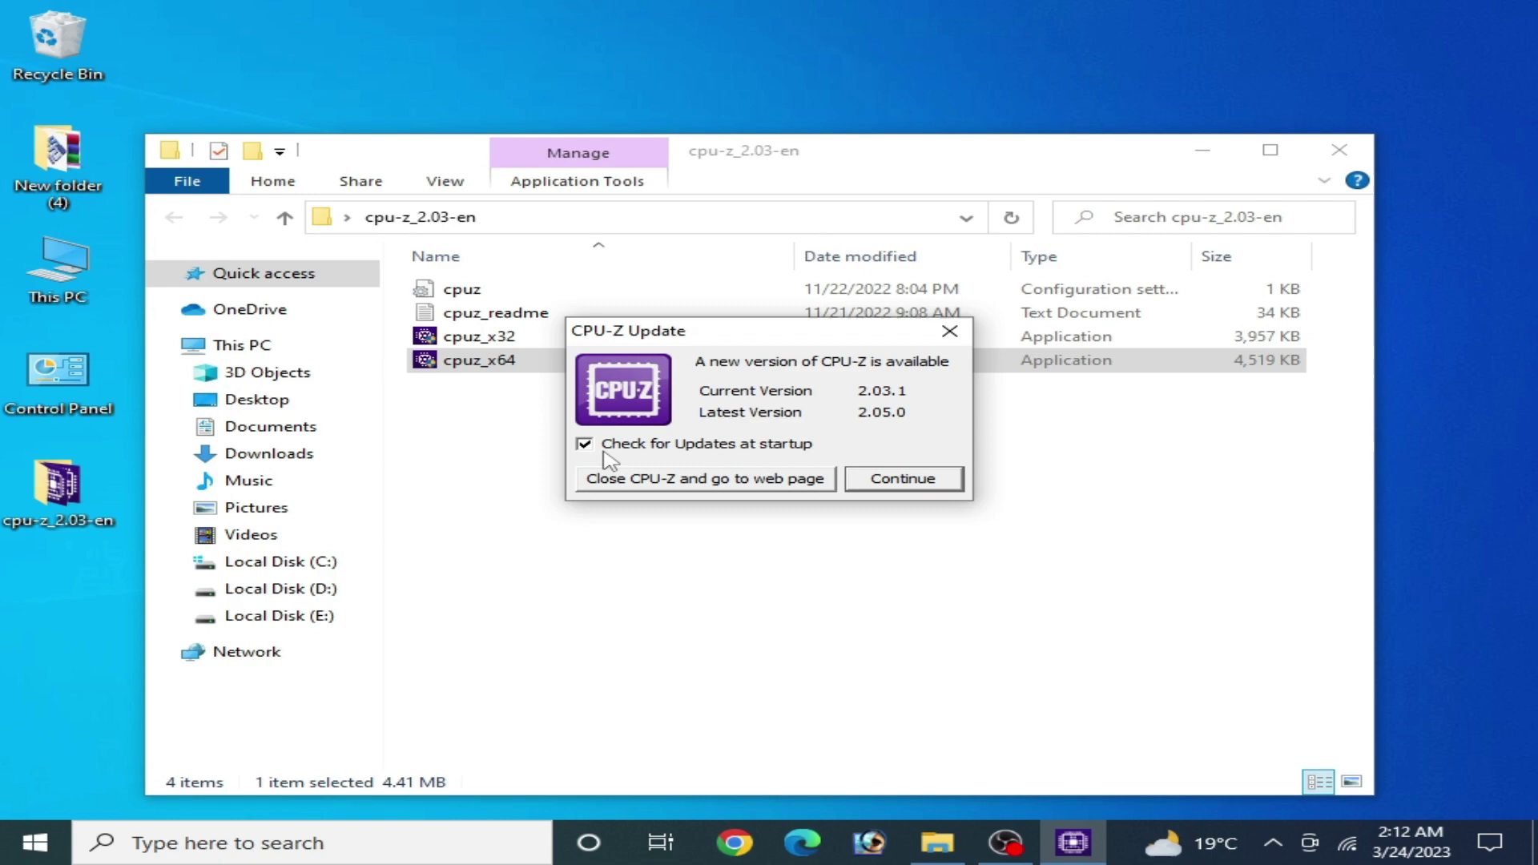
# - Turn off 'Check for Updates at startup' and continue past the CPU-Z update notice
pyautogui.click(585, 444)
pyautogui.click(889, 480)
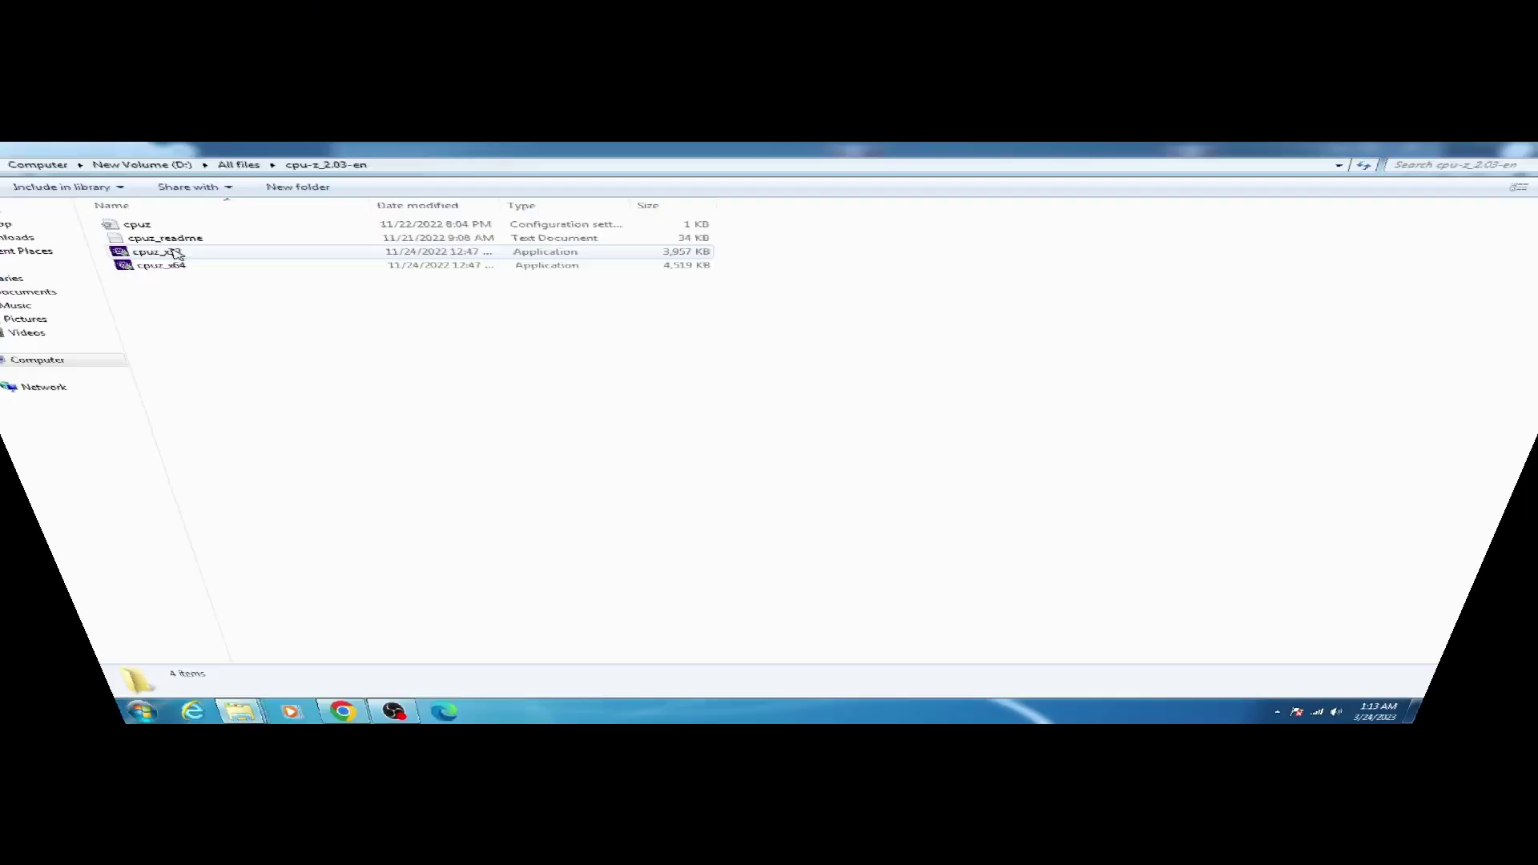
# - On the second computer, run cpuz_x64 and continue past its update notice
pyautogui.click(226, 185)
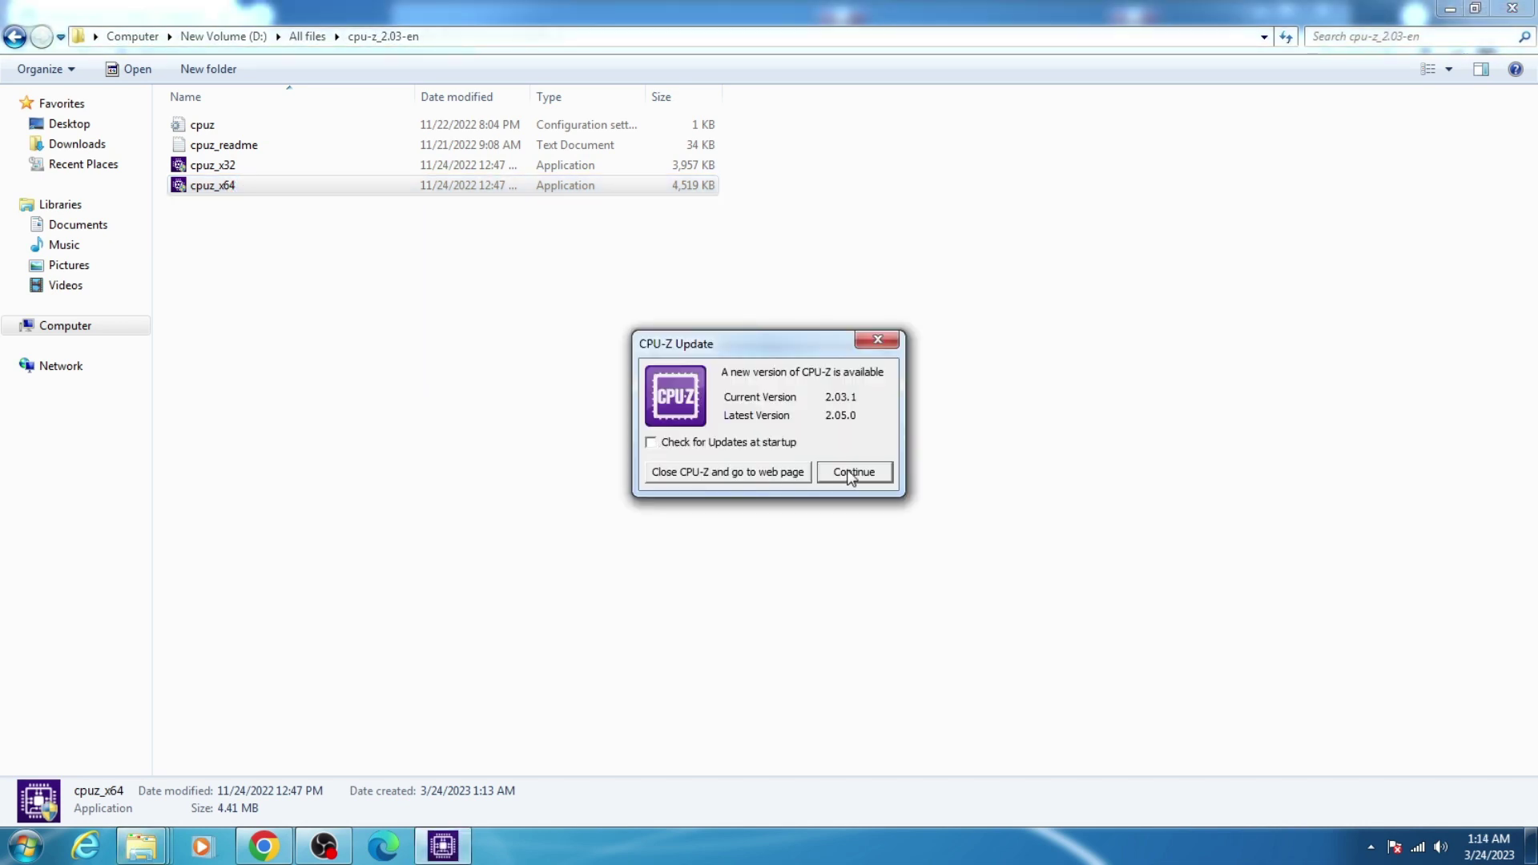
pyautogui.click(850, 474)
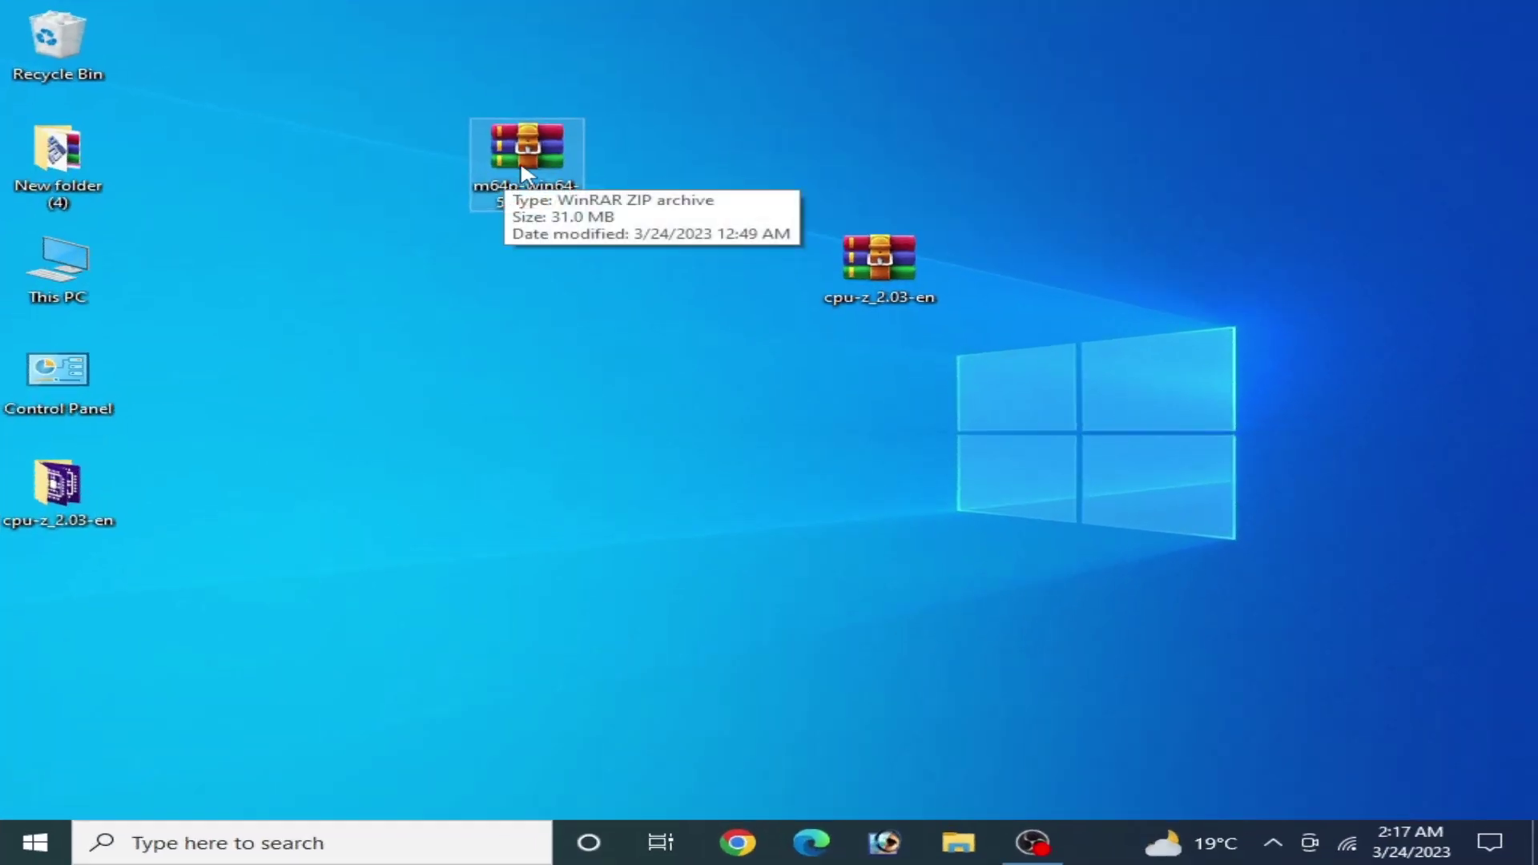
# - Extract the m64p-win64-5e423f7 archive to its own desktop folder
pyautogui.moveTo(534, 166); pyautogui.dragTo(535, 289)
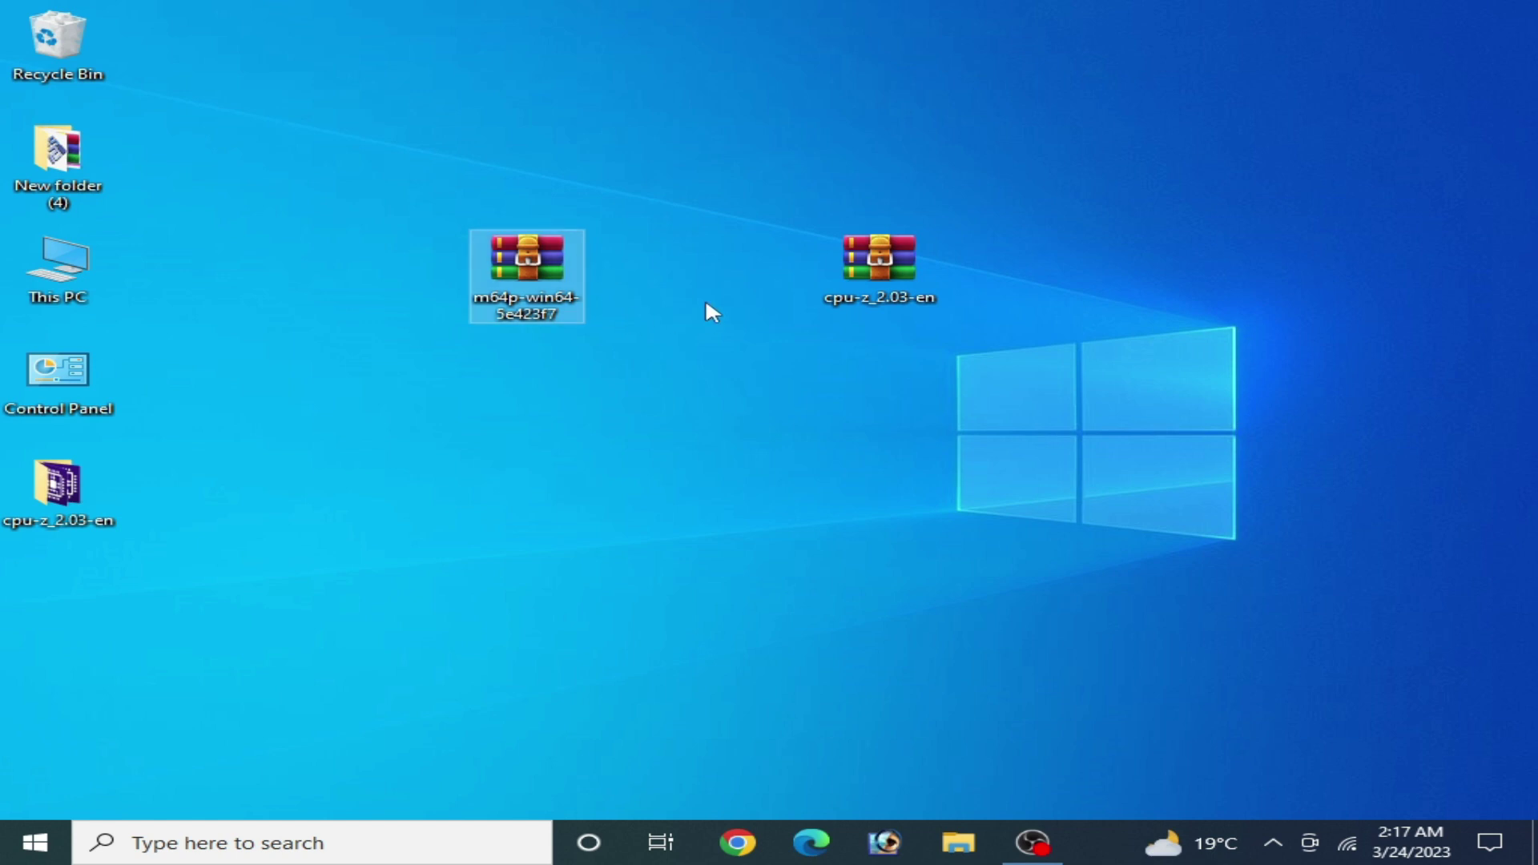
pyautogui.rightClick(538, 275)
pyautogui.click(597, 414)
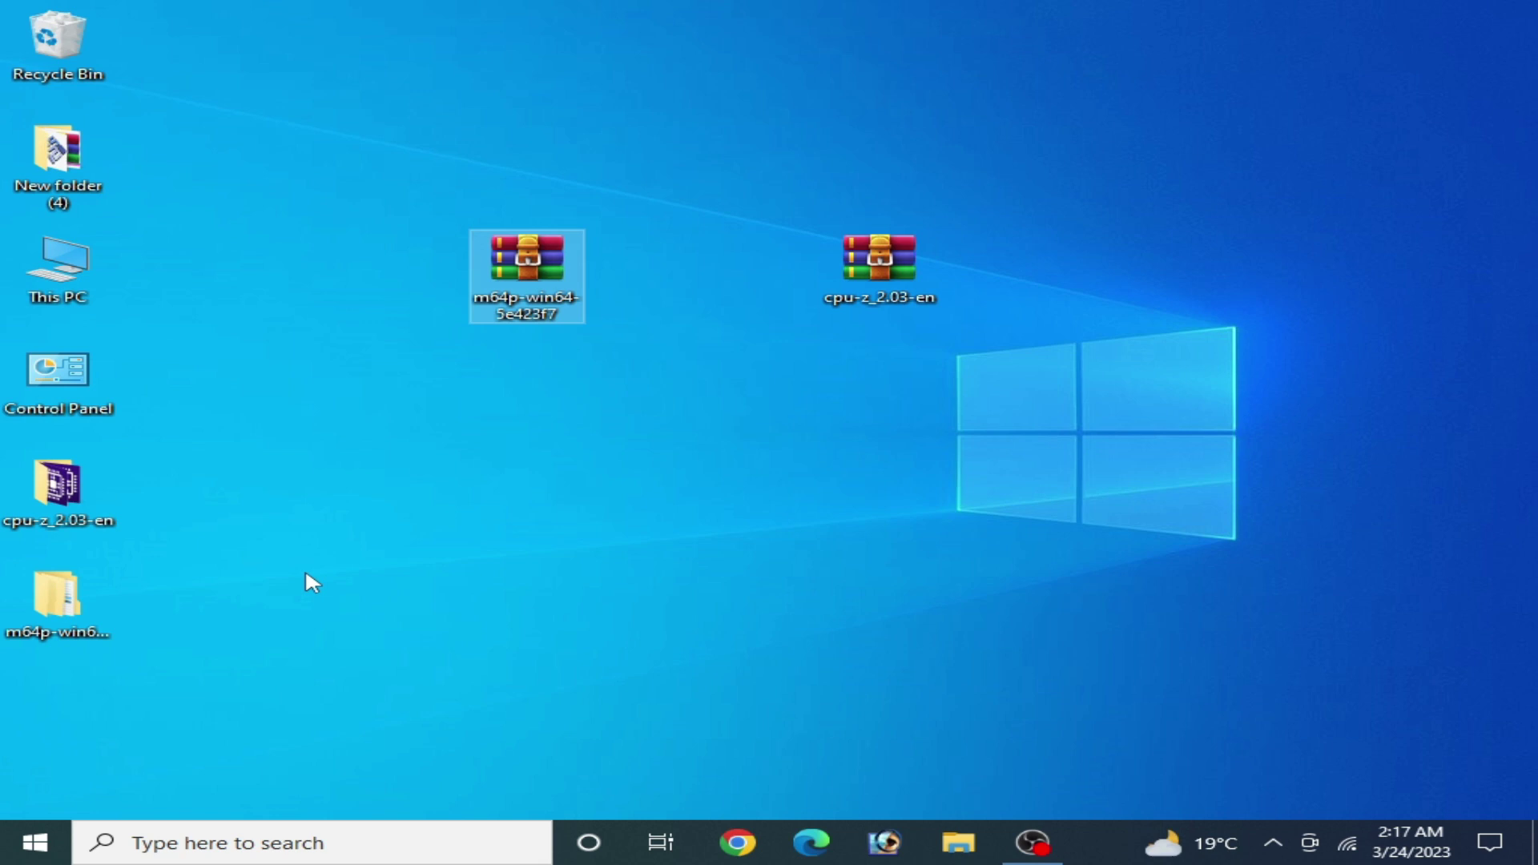
# - Open the extracted folder's mupen64plus subfolder and bring up mupen64plus-gui's actions
pyautogui.doubleClick(56, 596)
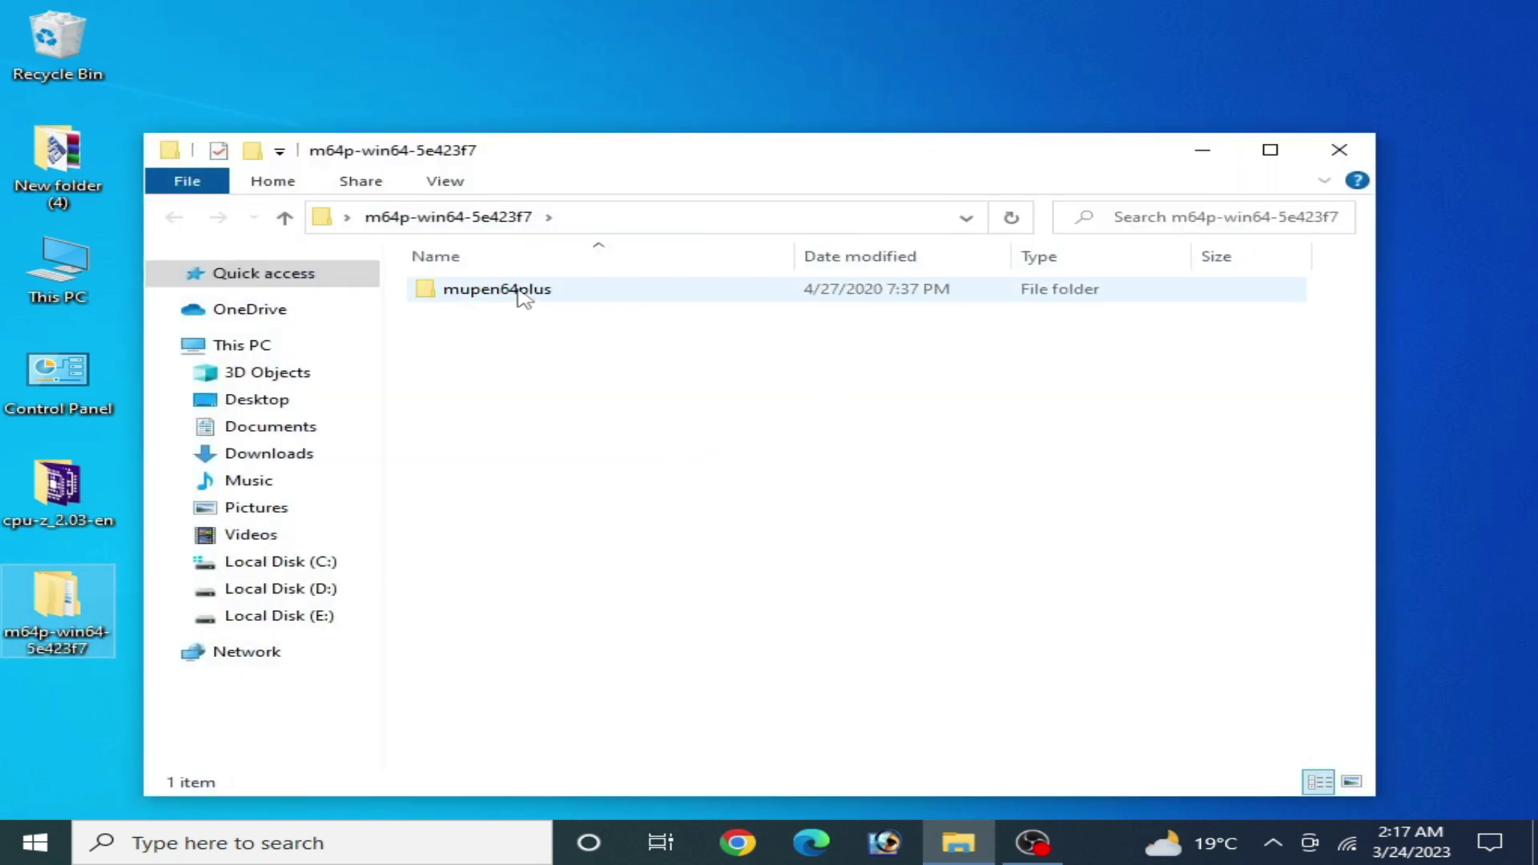
pyautogui.doubleClick(525, 298)
pyautogui.scroll(-8, 1135, 343)
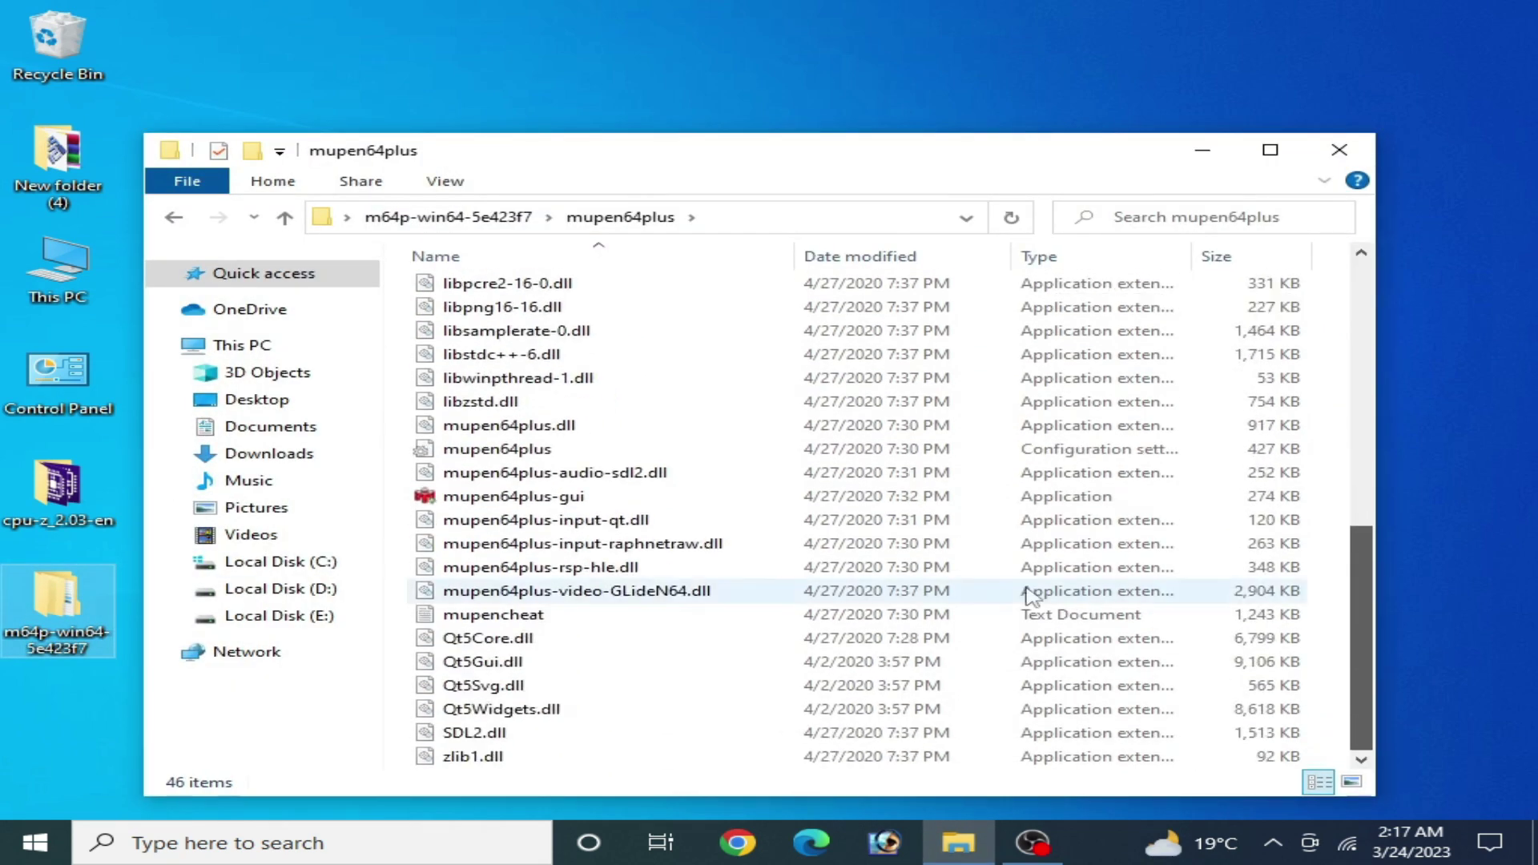
pyautogui.rightClick(508, 497)
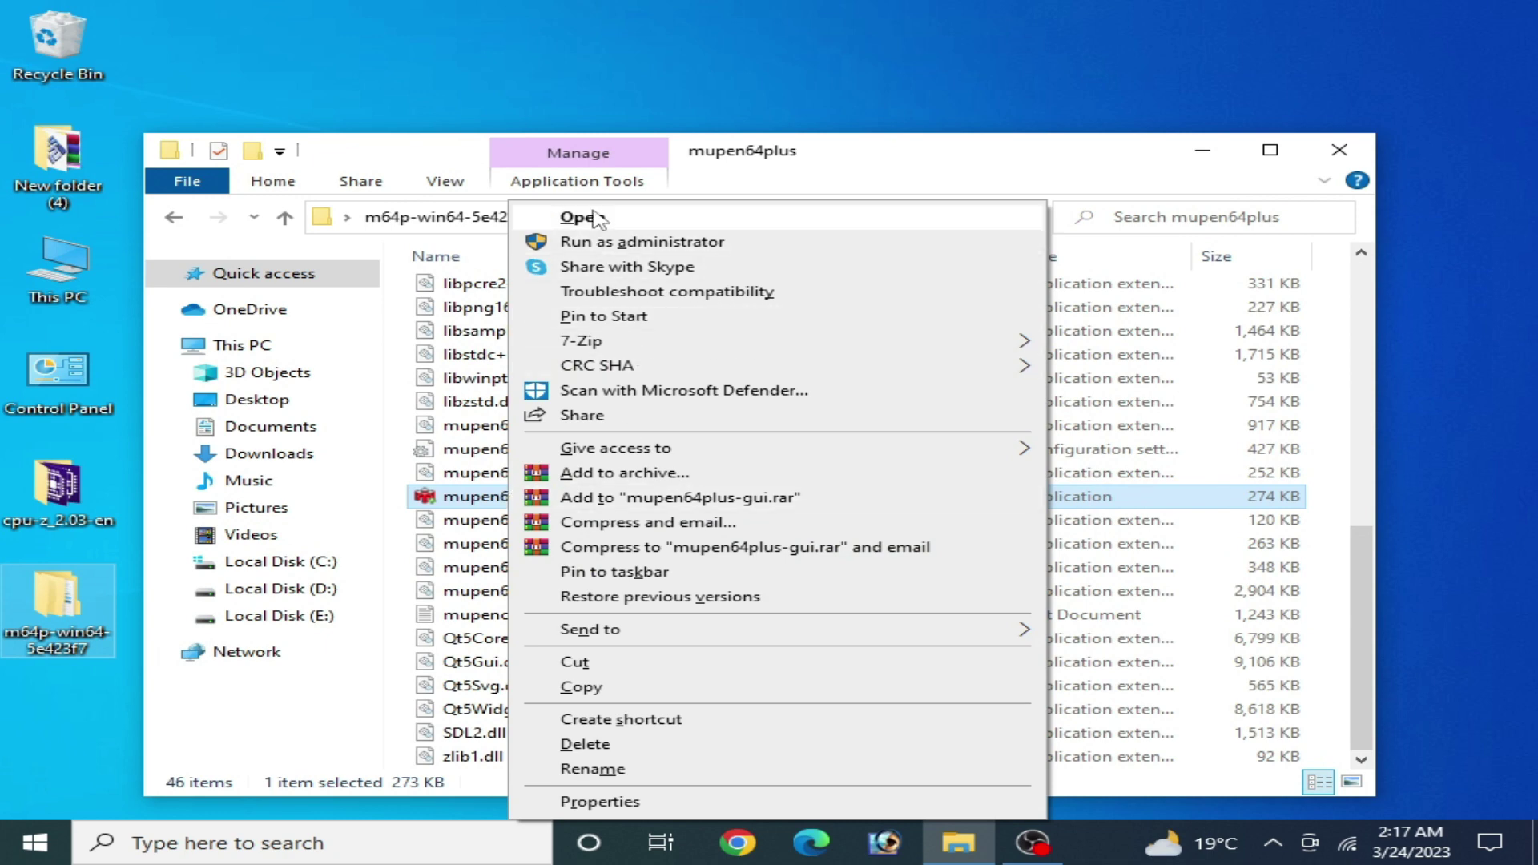
# - Launch mupen64plus-gui and browse to the Zelda Ocarina of Time folder in Downloads
pyautogui.click(597, 219)
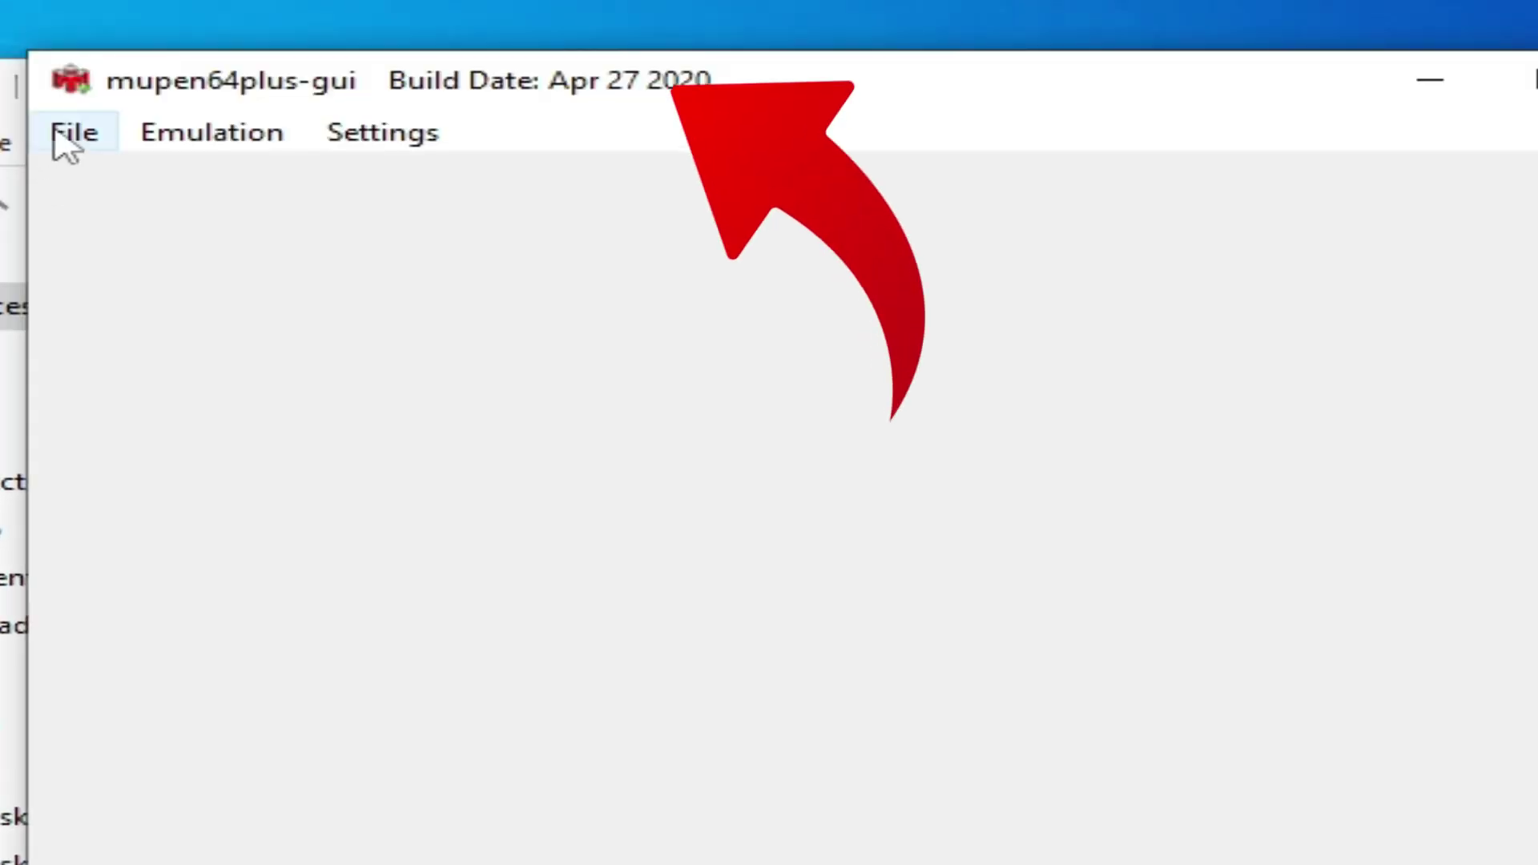
pyautogui.click(307, 152)
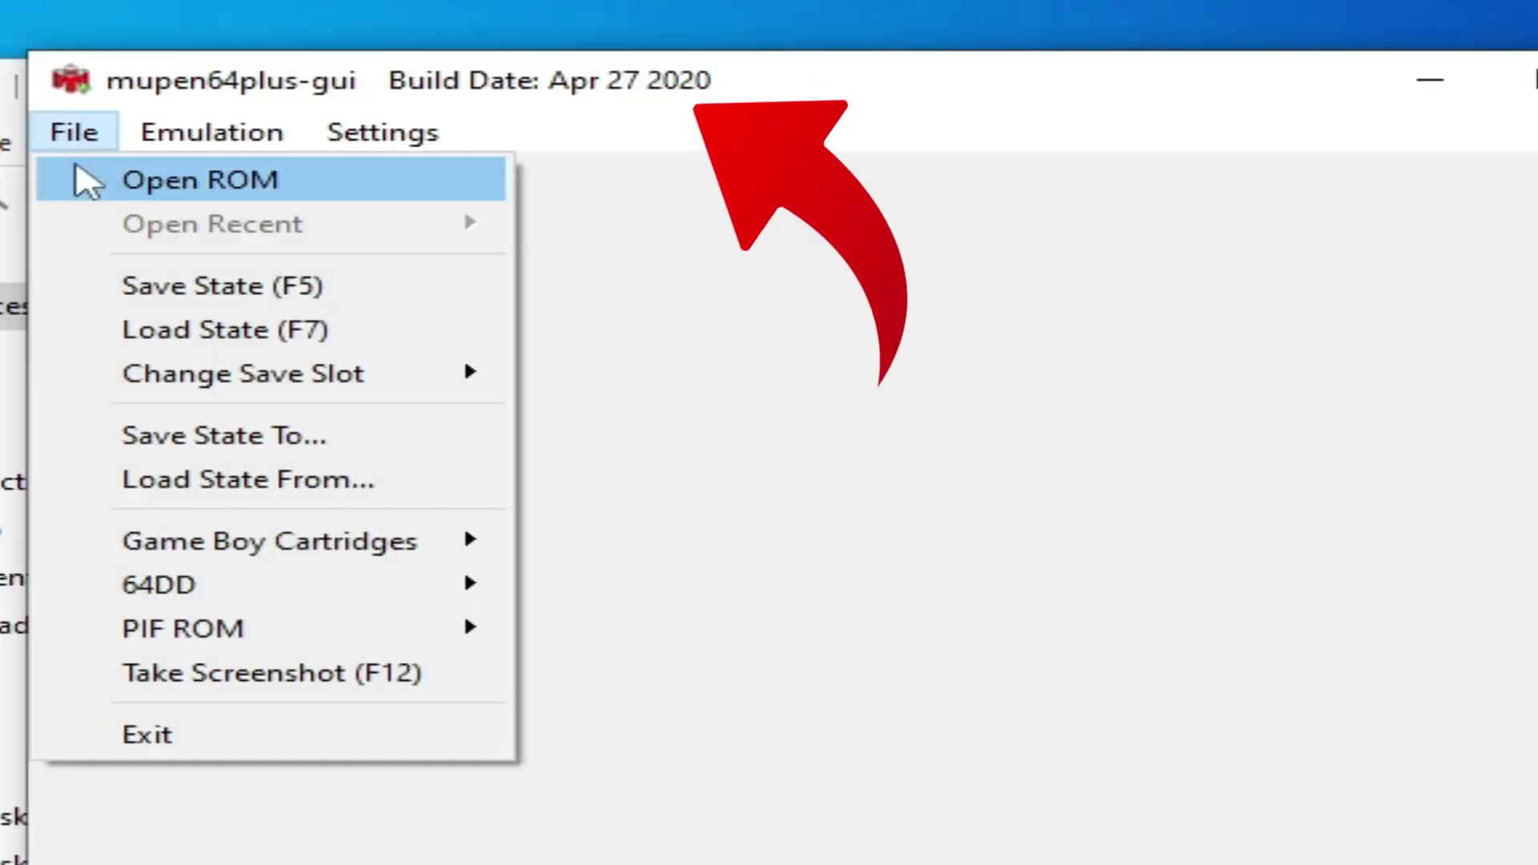
pyautogui.click(141, 186)
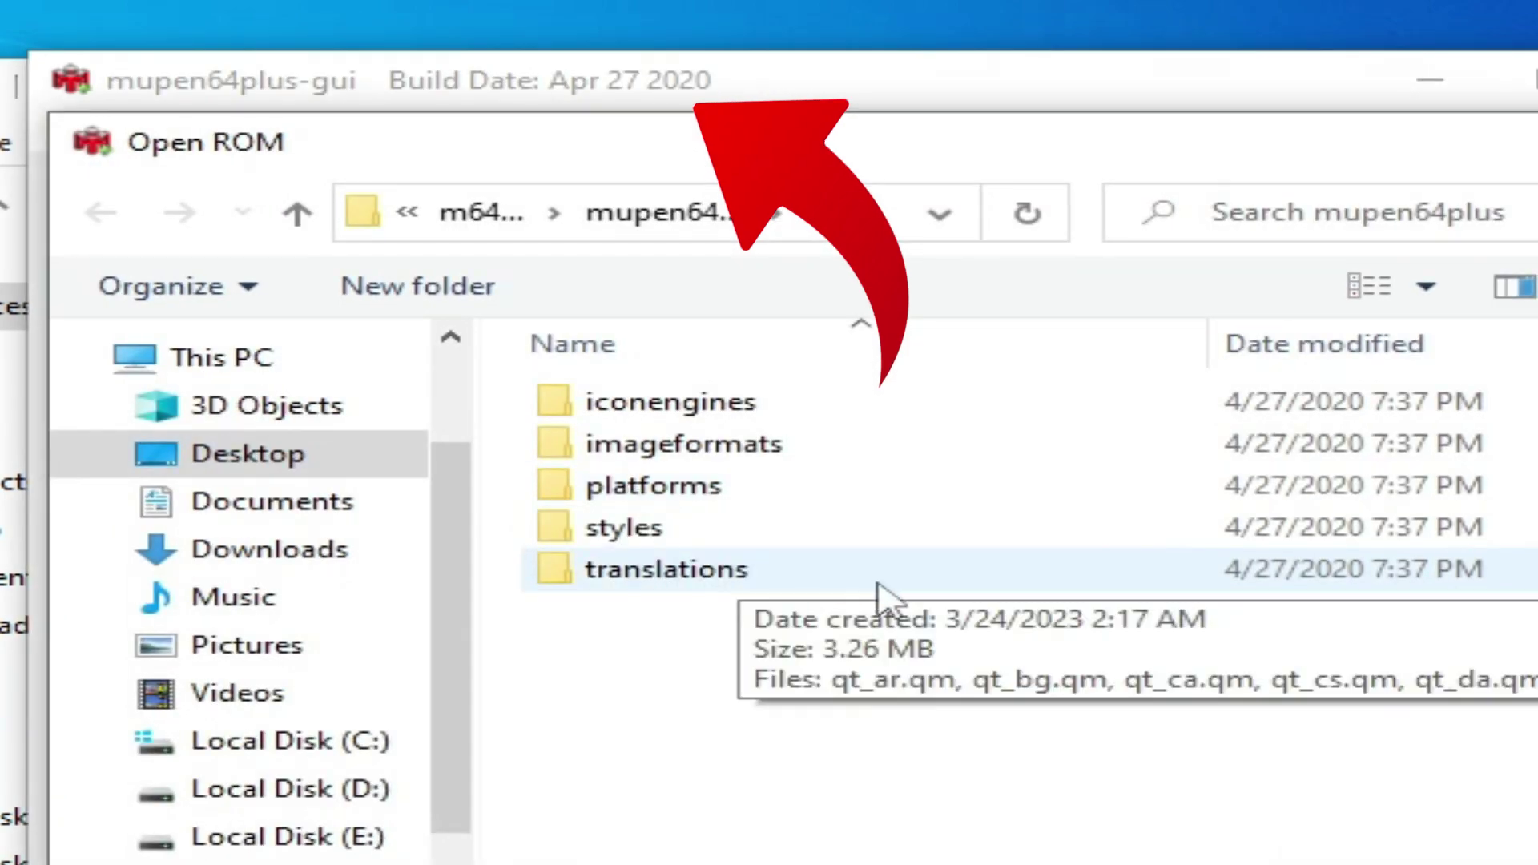
pyautogui.click(300, 561)
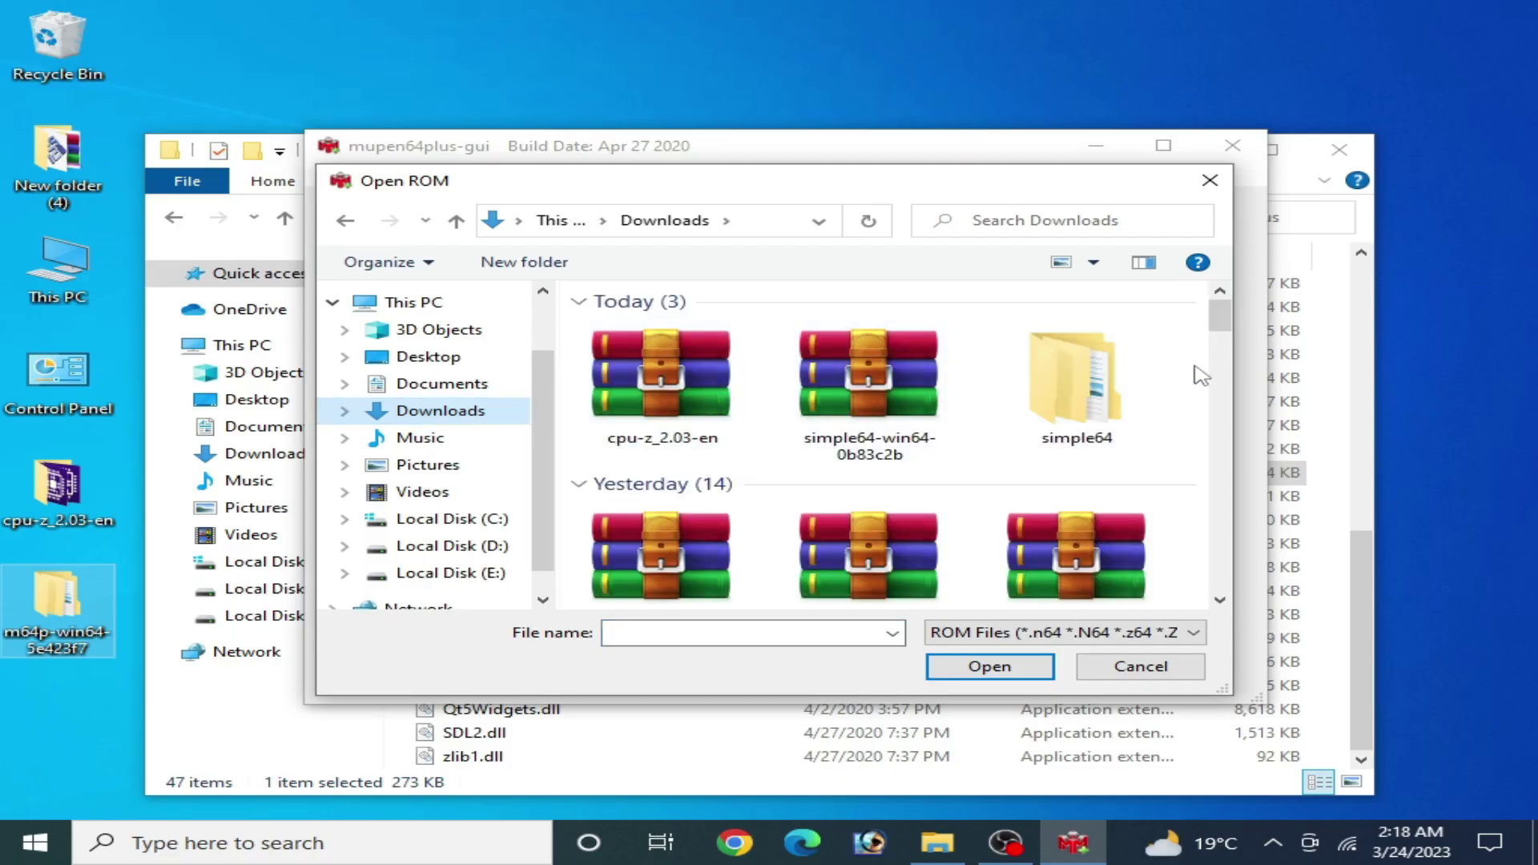
pyautogui.moveTo(1220, 320); pyautogui.dragTo(1225, 367)
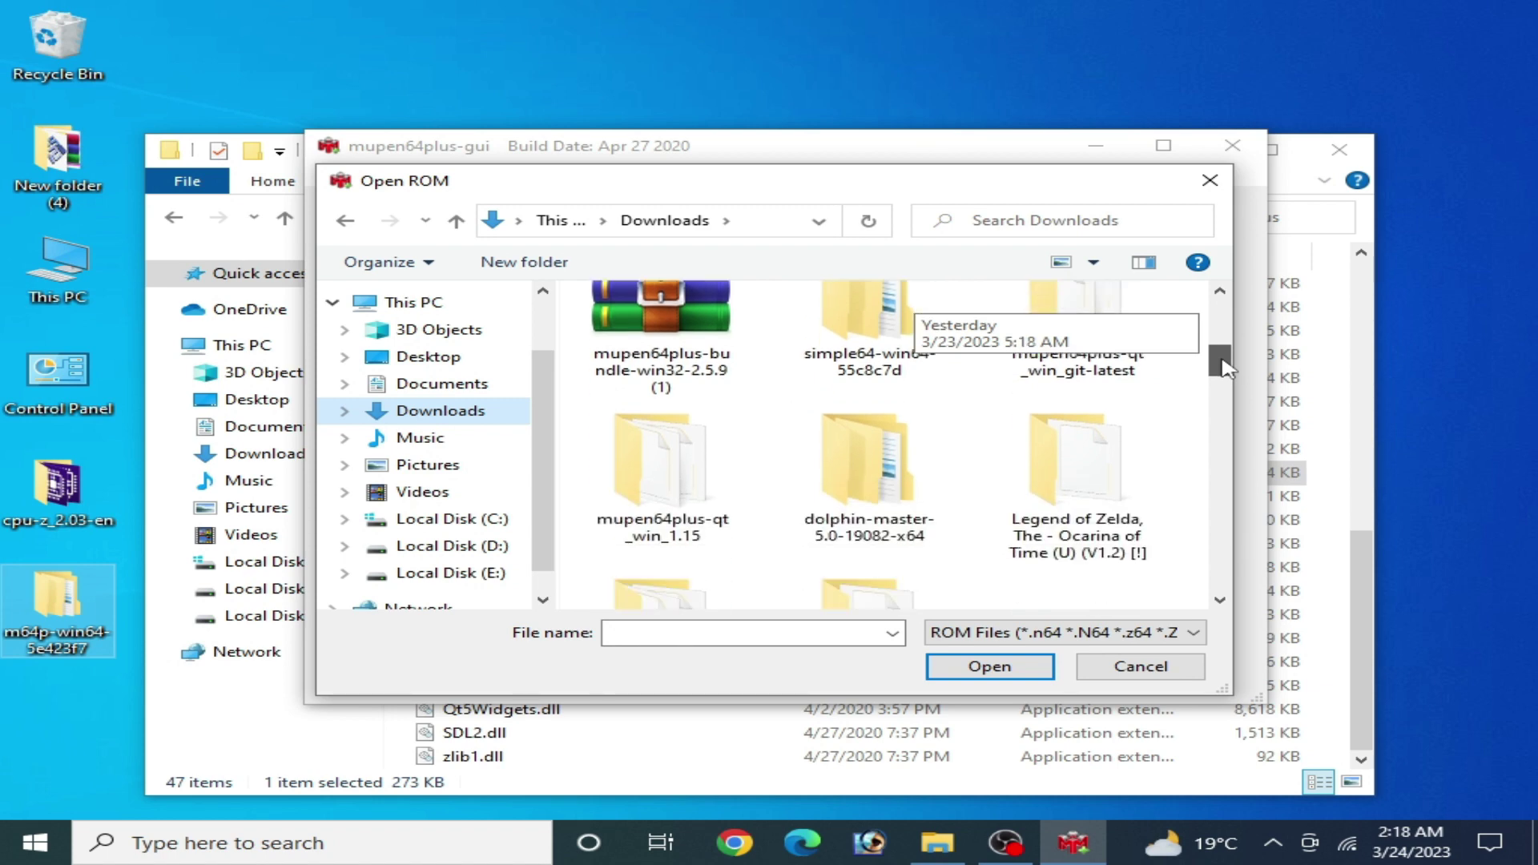
pyautogui.doubleClick(1084, 477)
# - Load the Ocarina of Time ROM so the game starts in the emulator
pyautogui.doubleClick(703, 336)
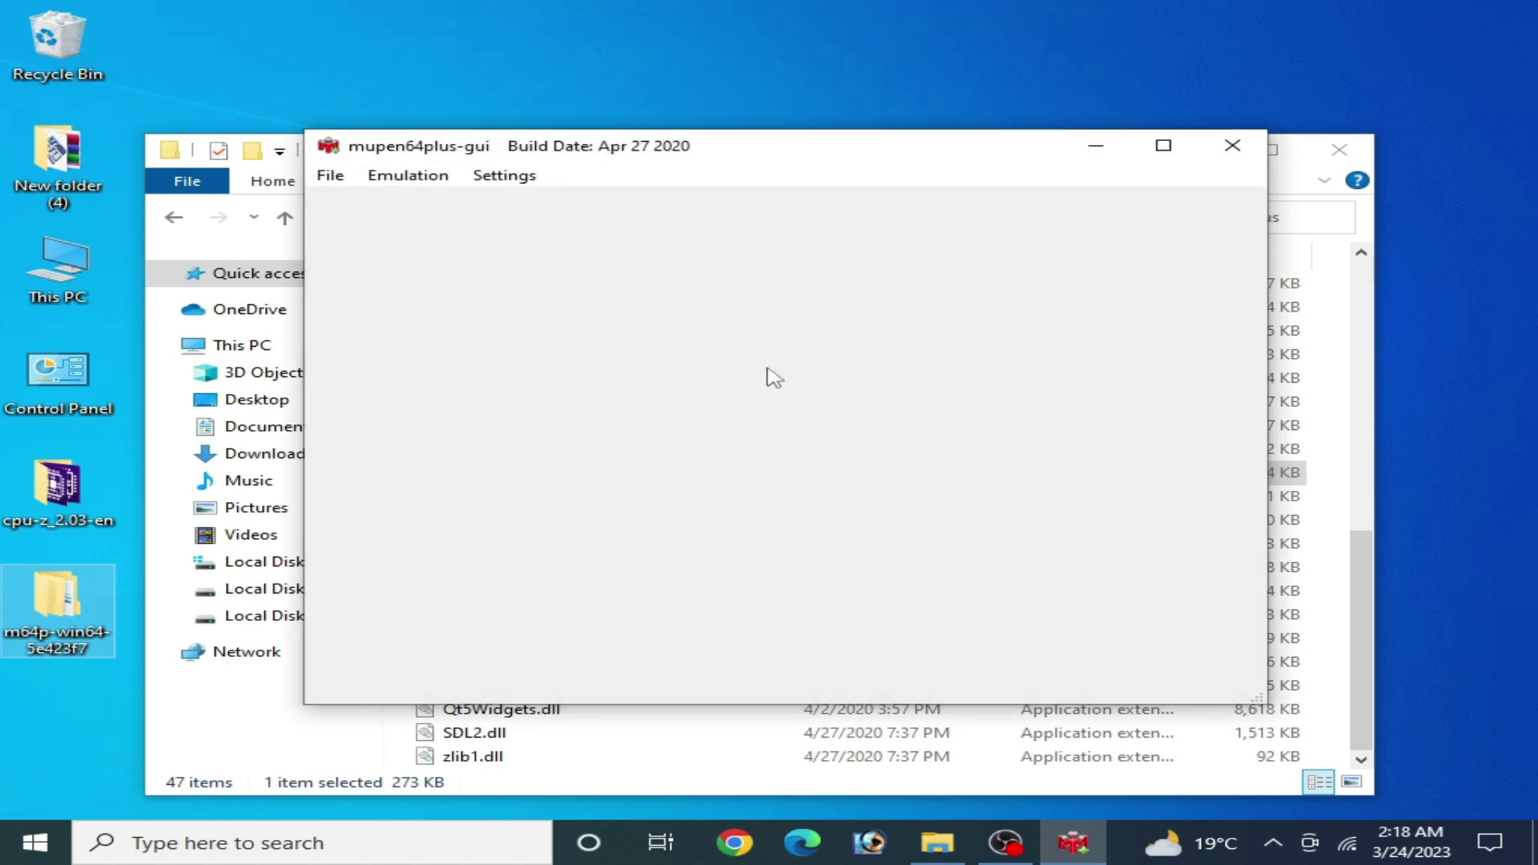